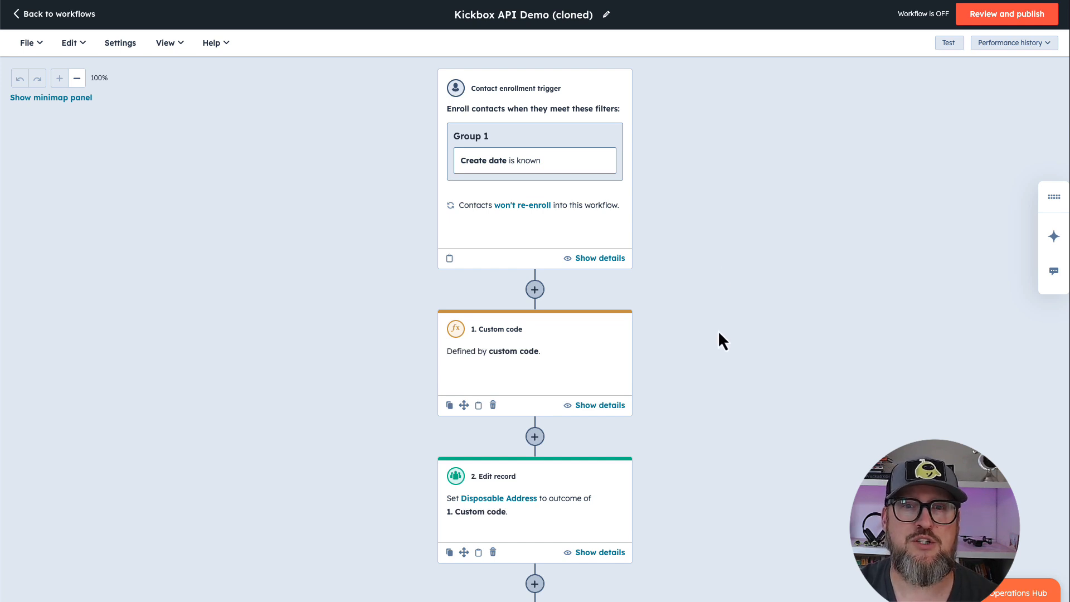
Review the Kickbox API Demo workflow from the enrollment trigger through the custom code, record edits, delay and Invalid Email branch
scroll(720, 333, "down", 2)
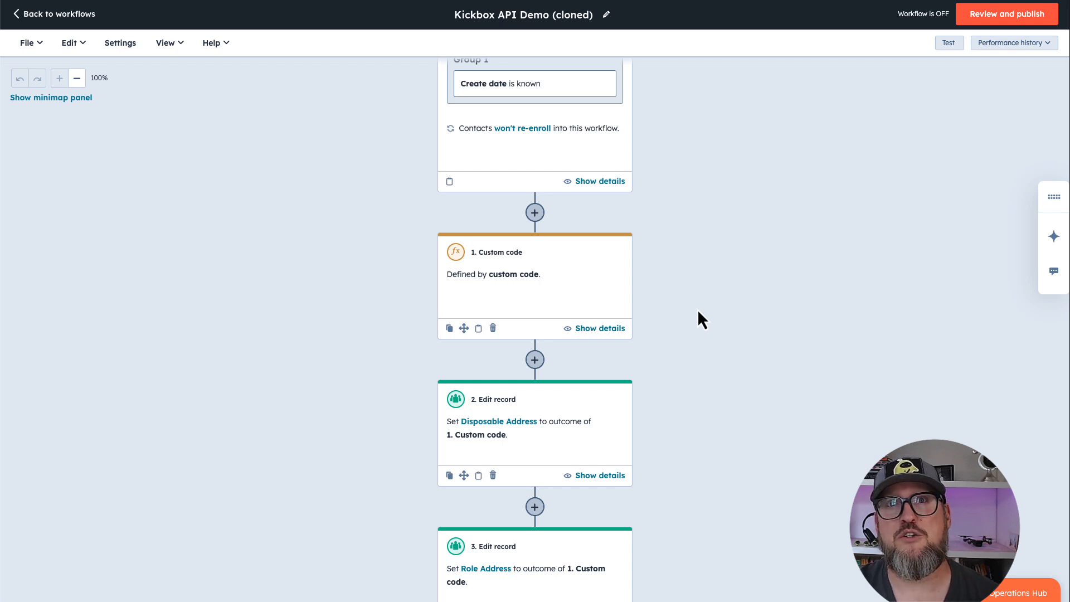
scroll(698, 309, "down", 5)
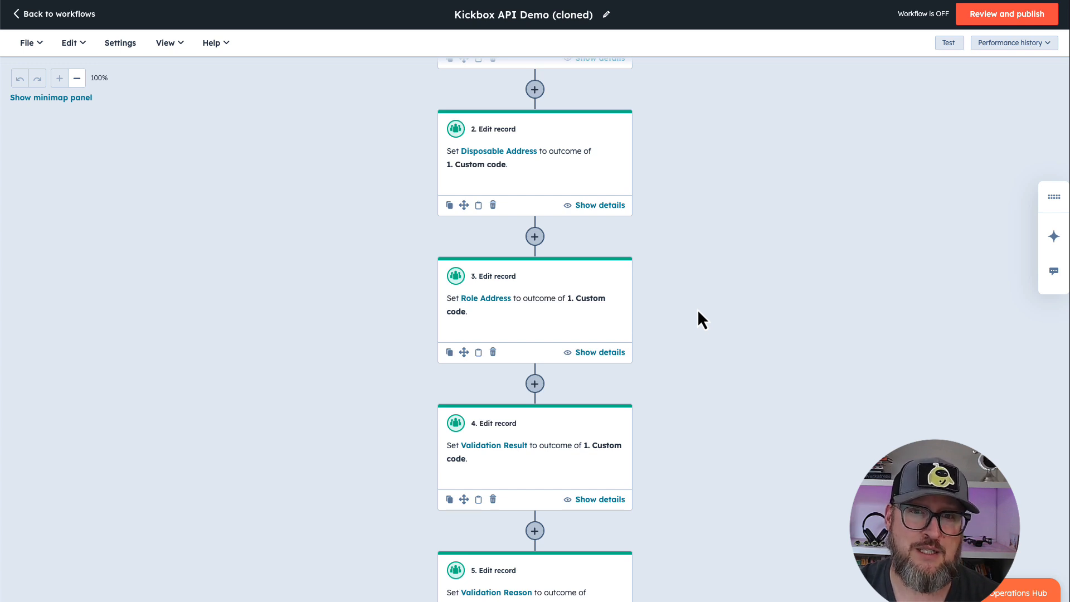
scroll(697, 355, "down", 3)
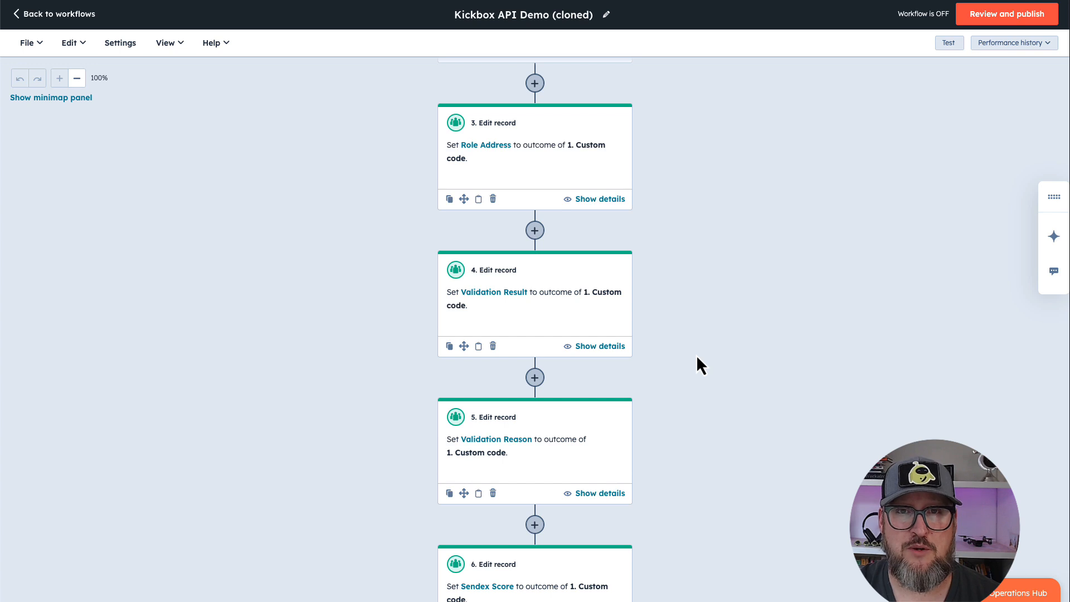
scroll(688, 378, "down", 5)
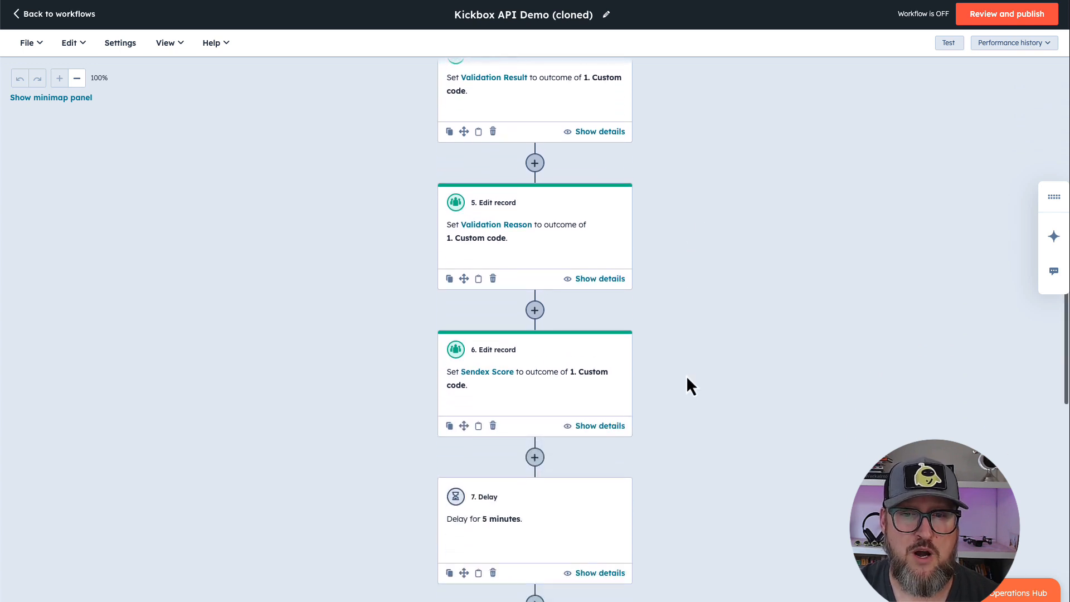
scroll(687, 378, "down", 5)
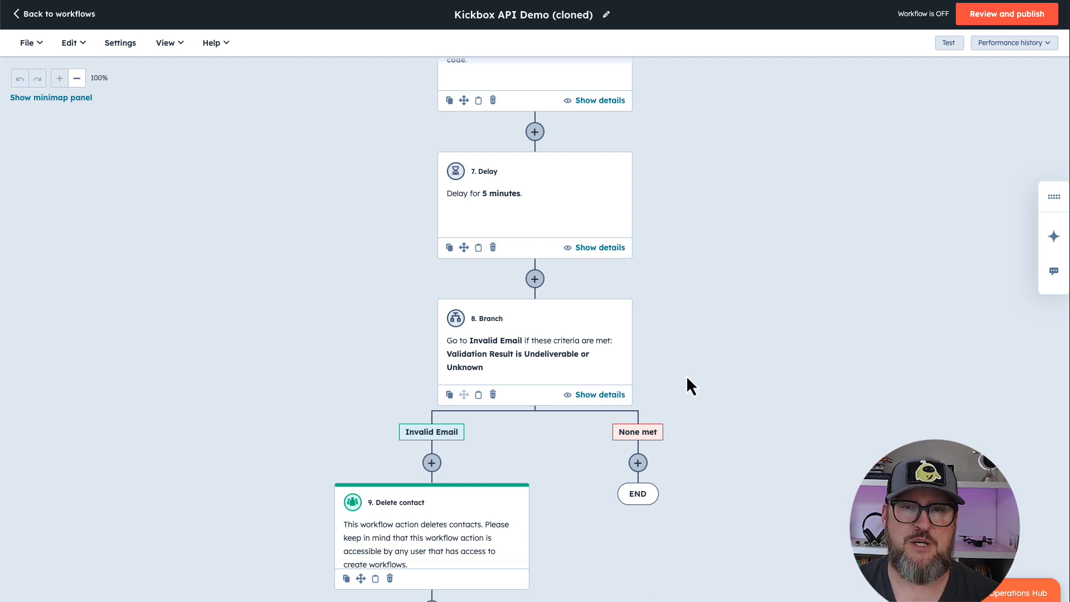
scroll(737, 374, "down", 1)
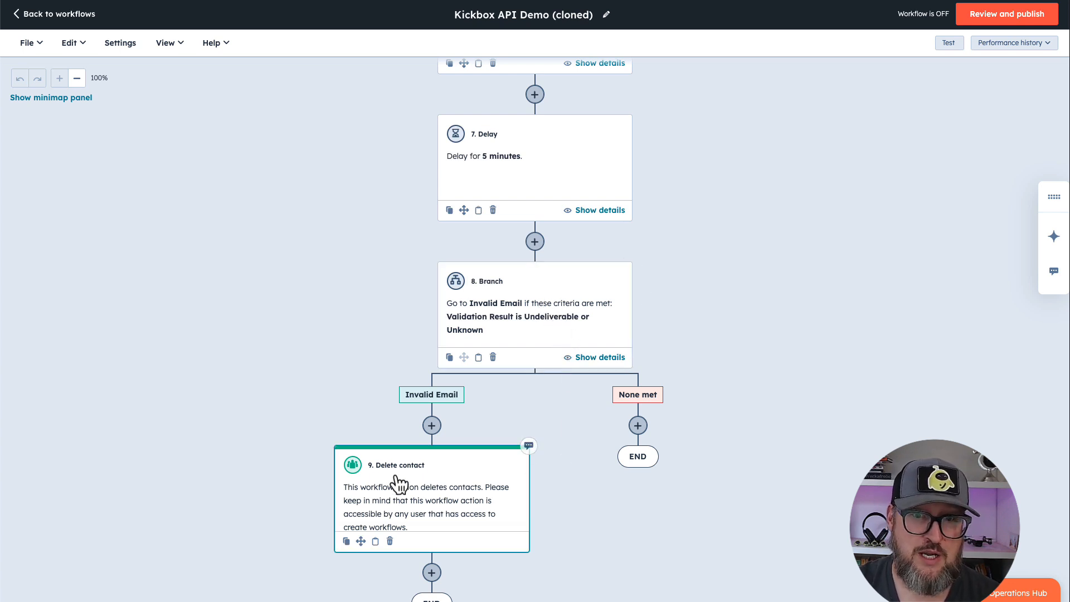
scroll(306, 496, "down", 2)
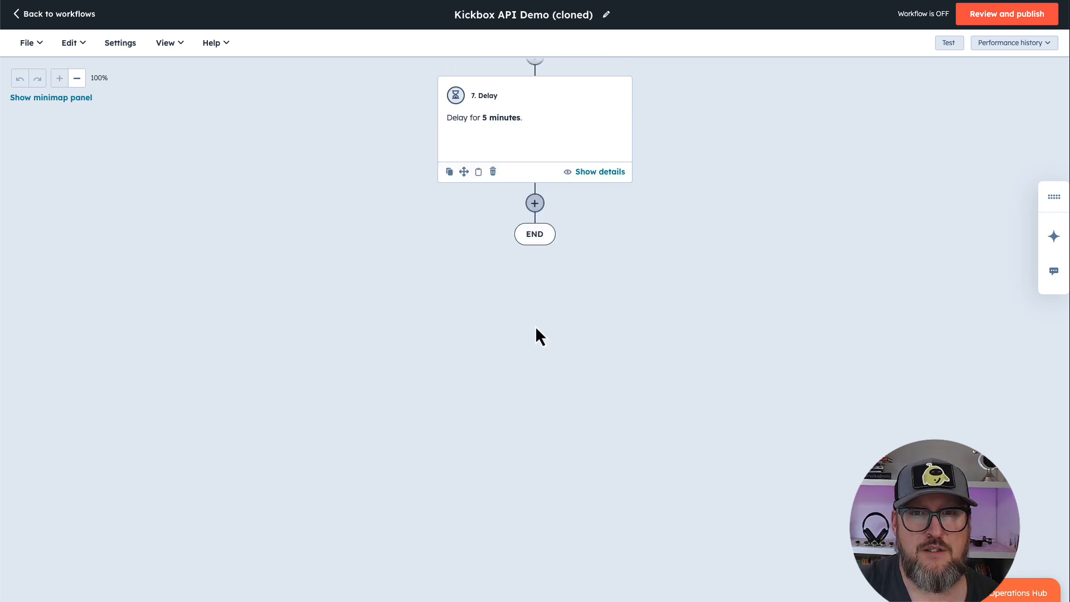
Add an AND/OR logic branch after the 5-minute delay and name its first branch "Validation Outcome"
scroll(543, 335, "up", 2)
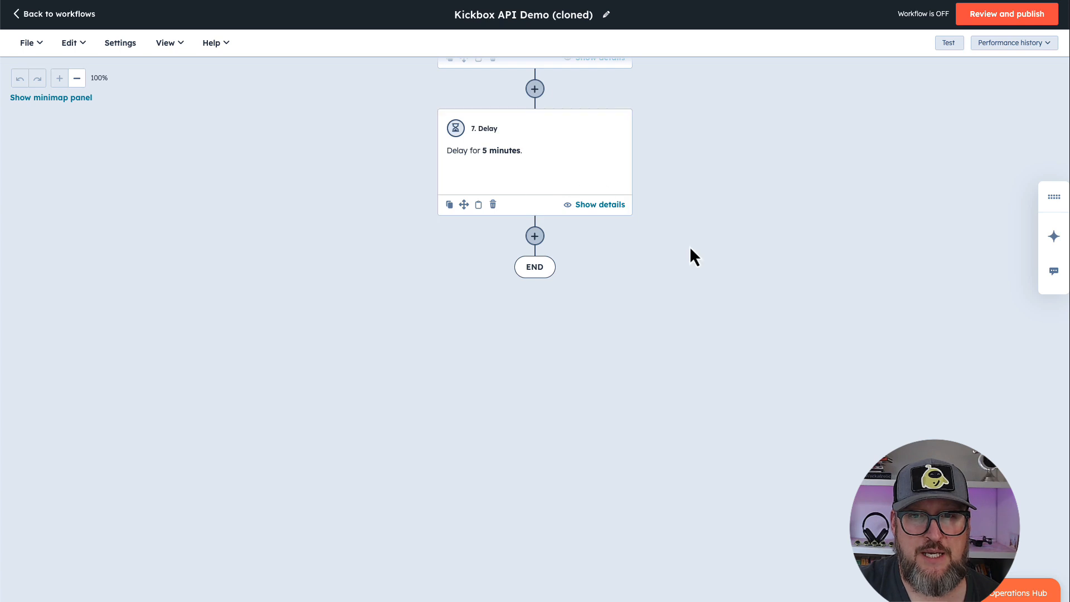
left_click(536, 239)
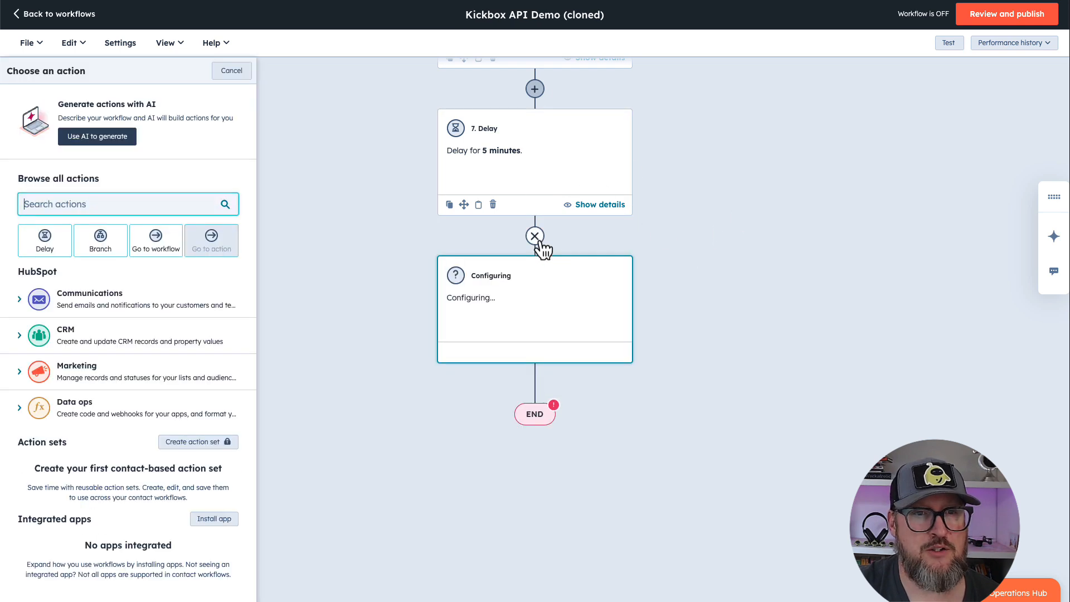
left_click(101, 242)
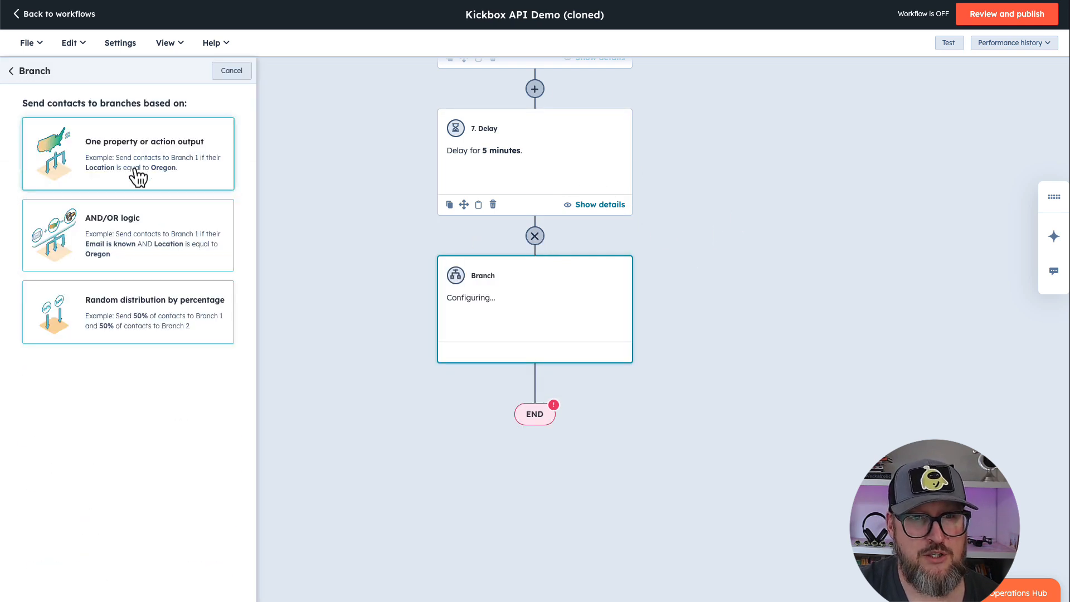
left_click(132, 237)
left_click(95, 196)
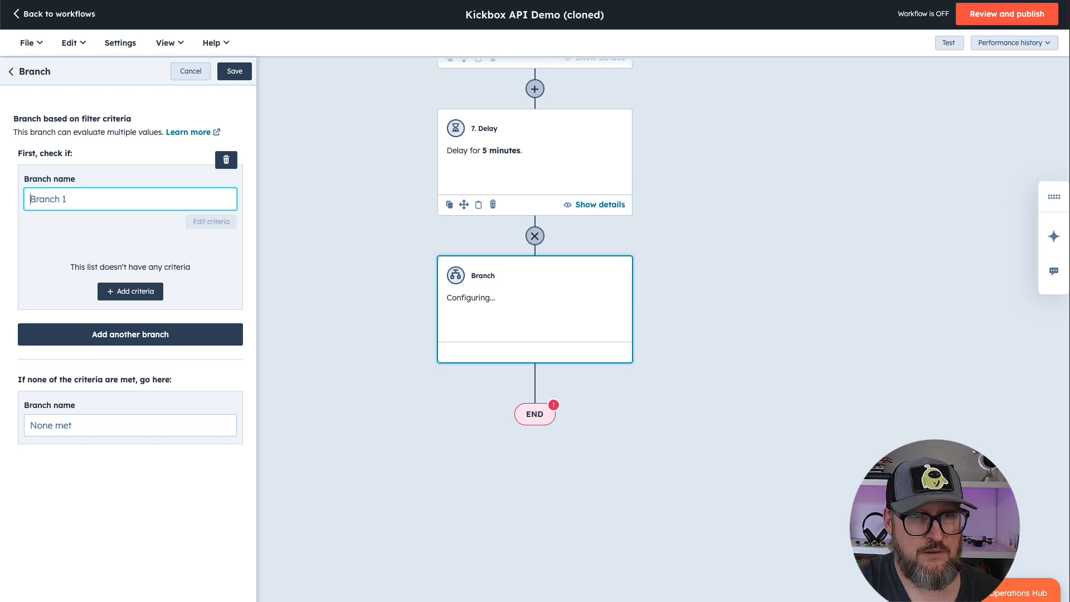
type("V")
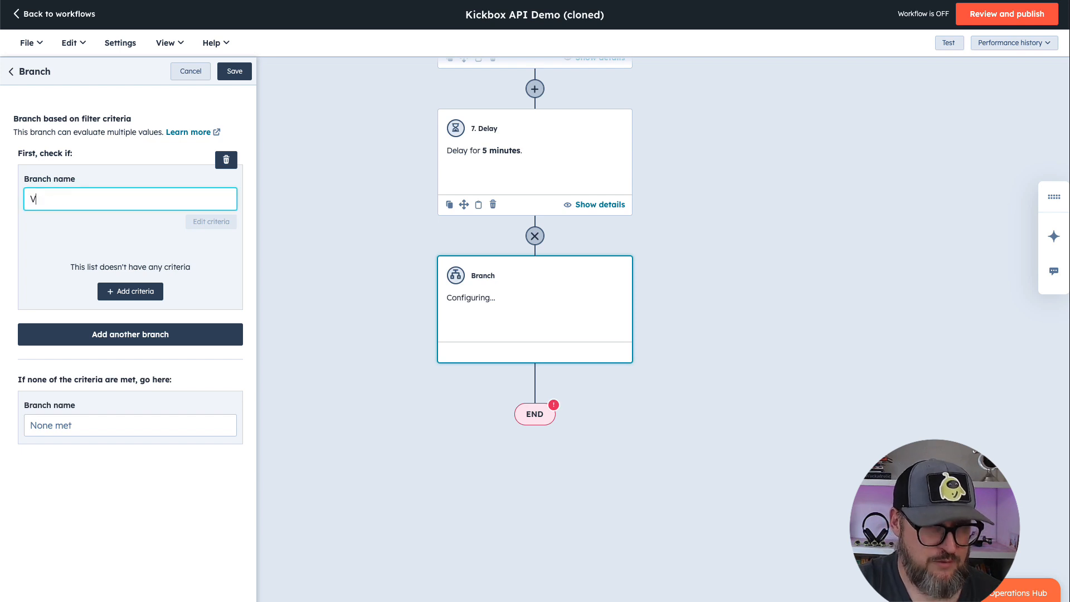
type("alidation Outcome")
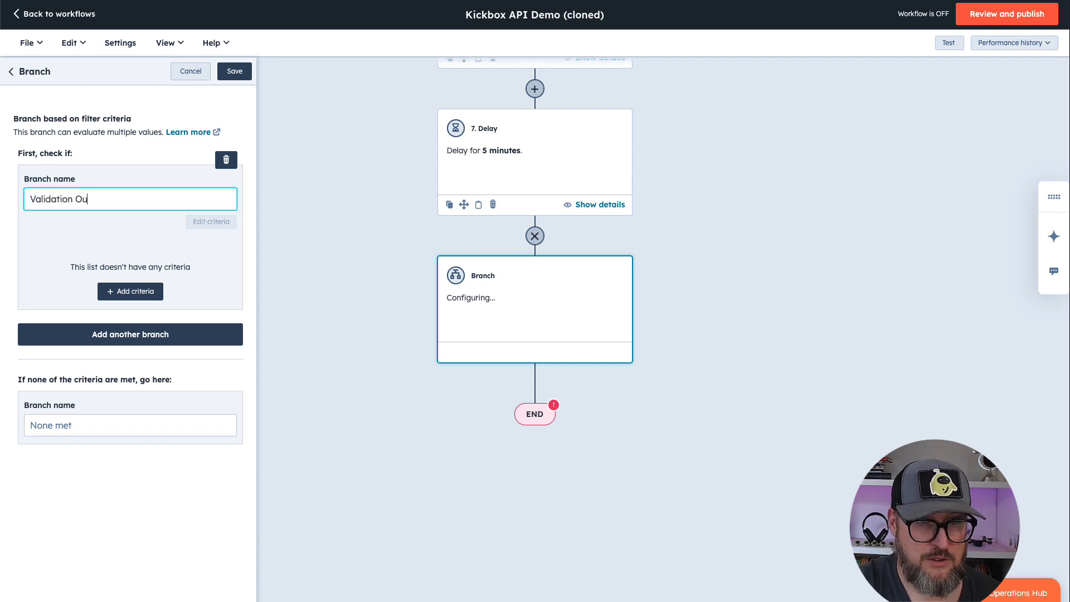
Add the contact property Validation Result as the criterion of the Validation Outcome branch
left_click(121, 294)
left_click(291, 215)
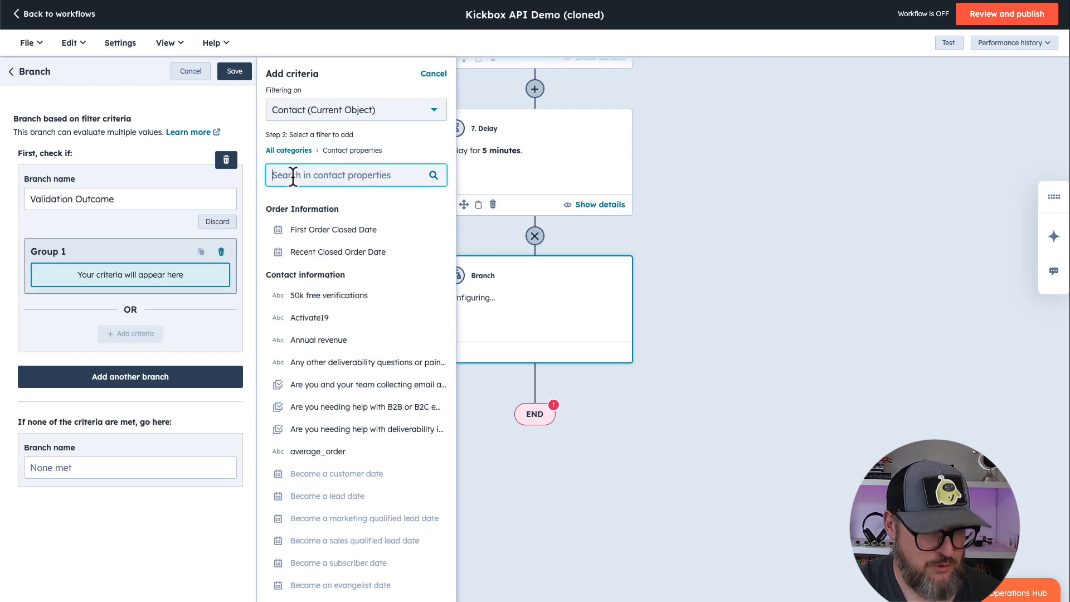
type("Validati")
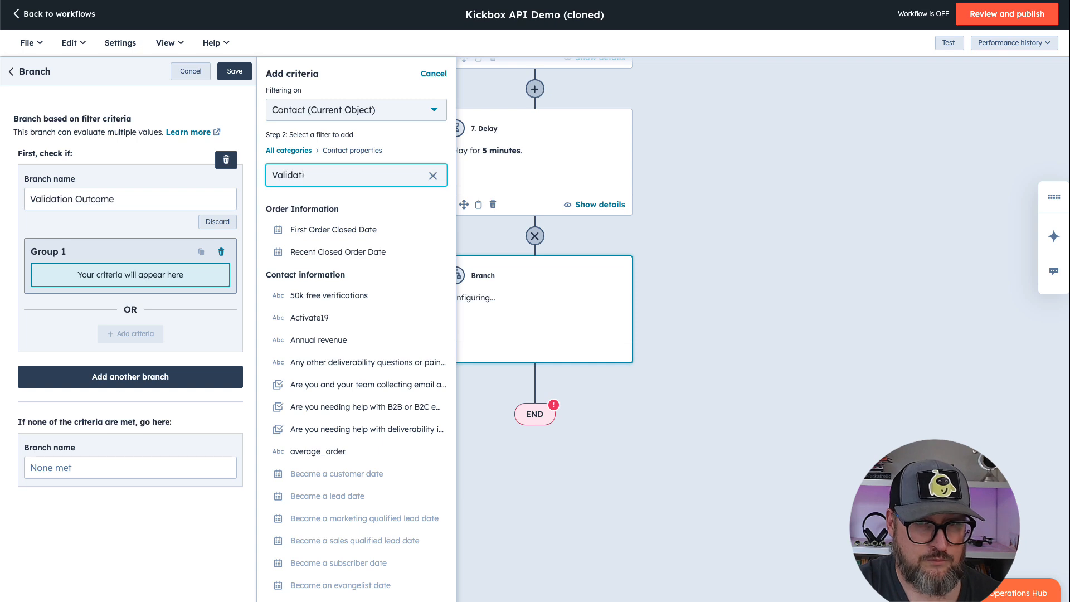
type("on re")
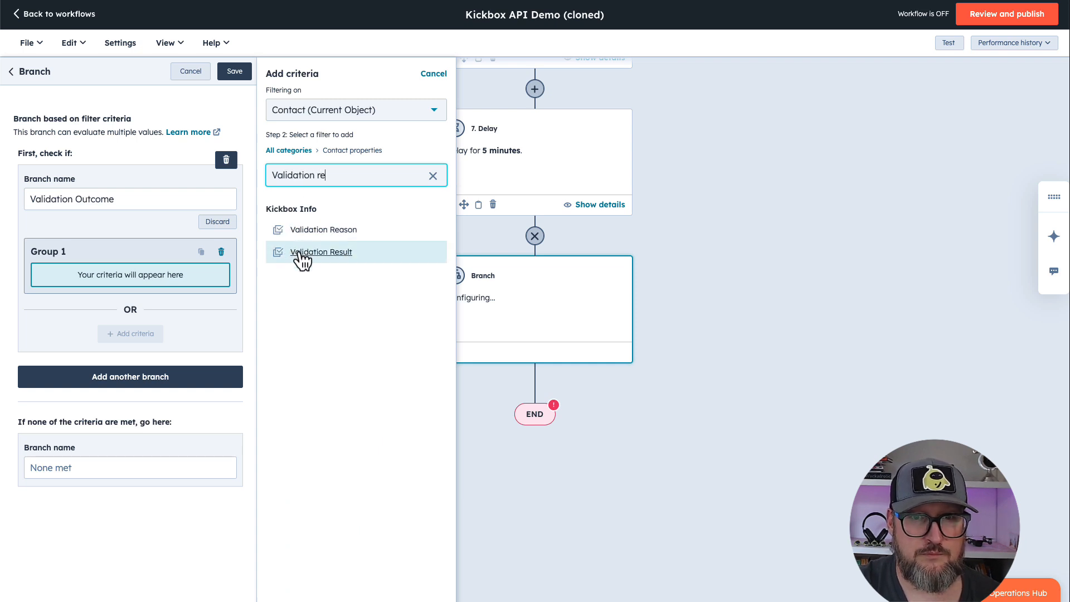
left_click(300, 251)
Set the Validation Result criterion to any of Undeliverable, Risky or Unknown and save the branch
left_click(301, 148)
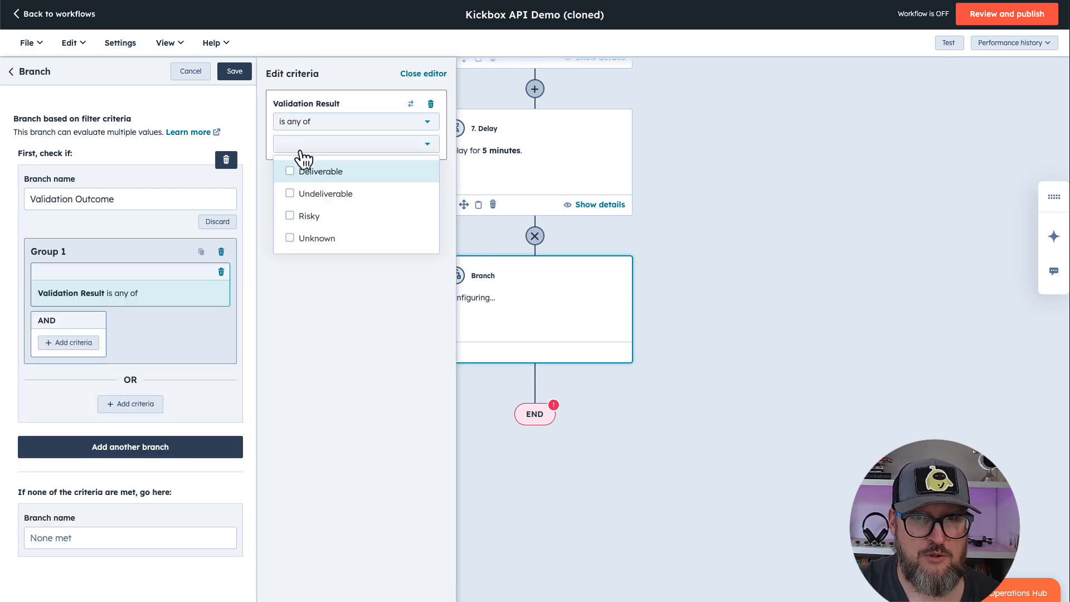
left_click(291, 194)
left_click(292, 217)
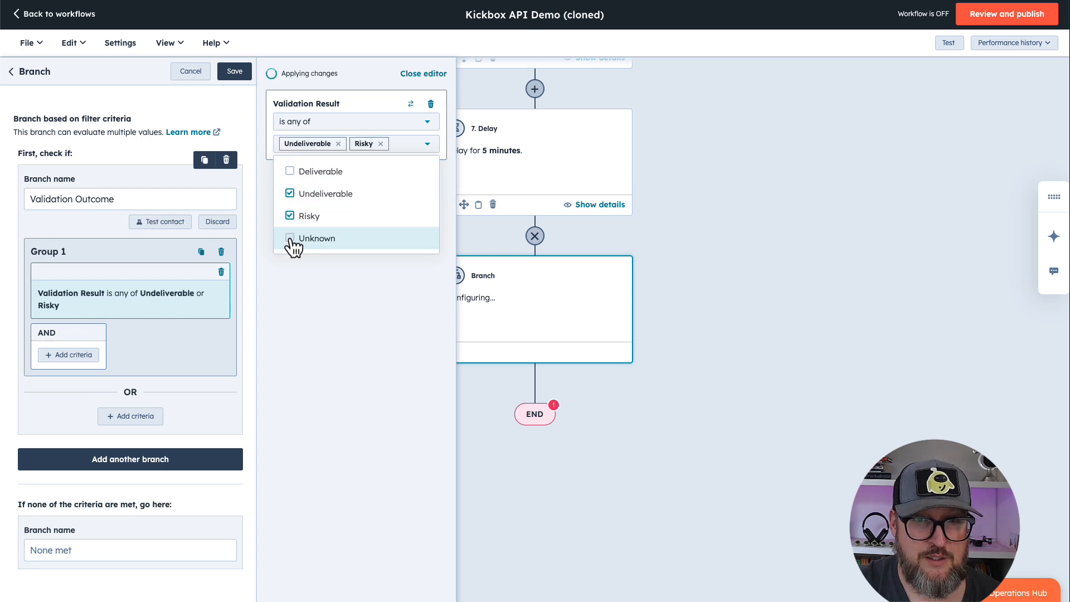
left_click(291, 240)
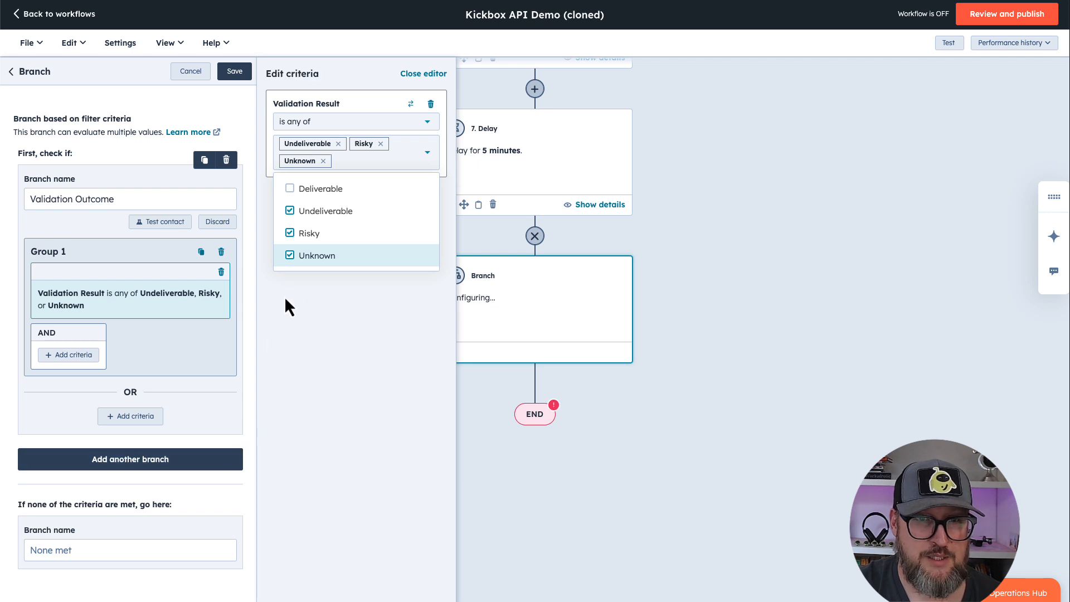
left_click(237, 76)
left_click(238, 77)
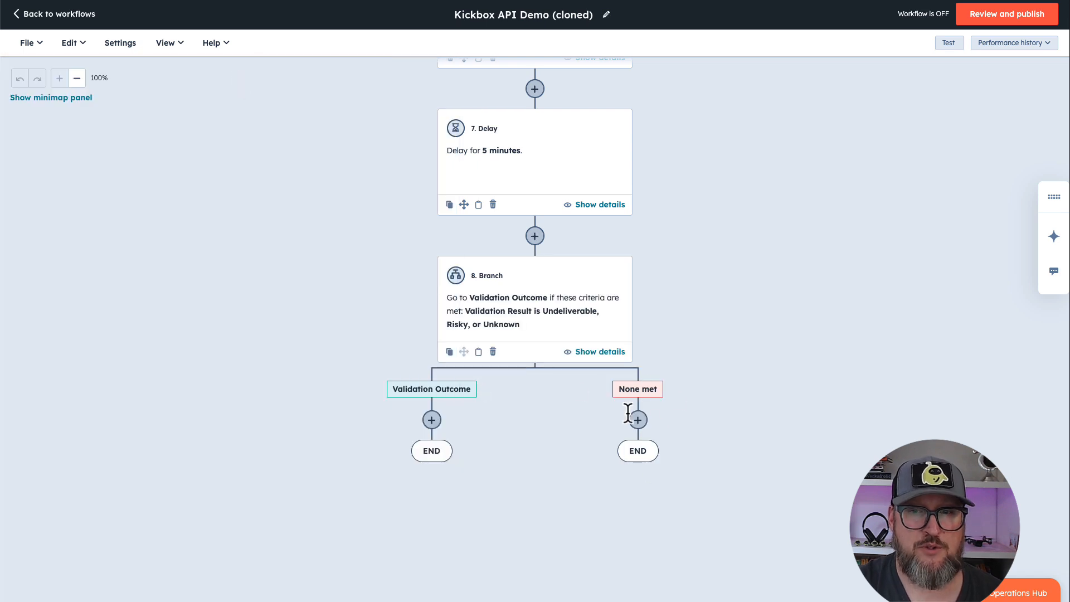
Add a Set marketing contact status action under the Validation Outcome branch, set it as non-marketing contact, and save it
mouse_move(638, 450)
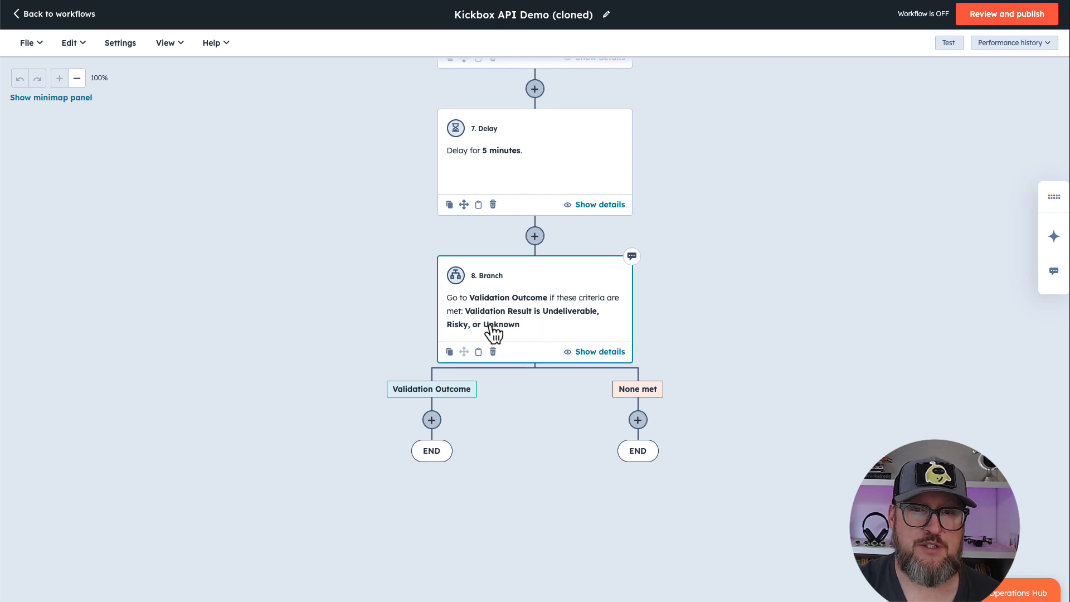
left_click(432, 421)
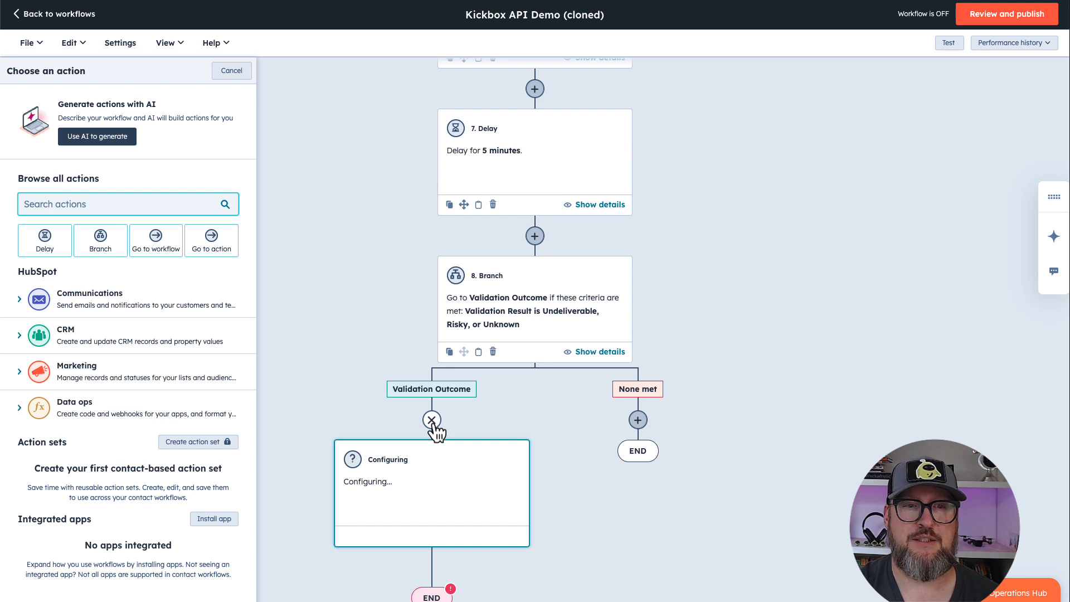
left_click(137, 360)
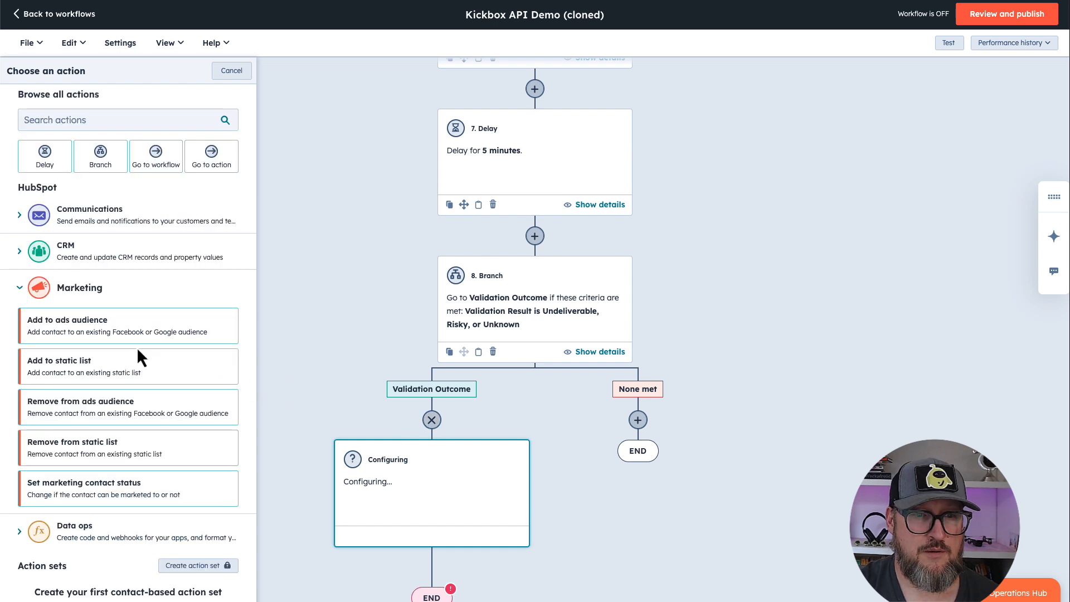
left_click(122, 489)
left_click(95, 243)
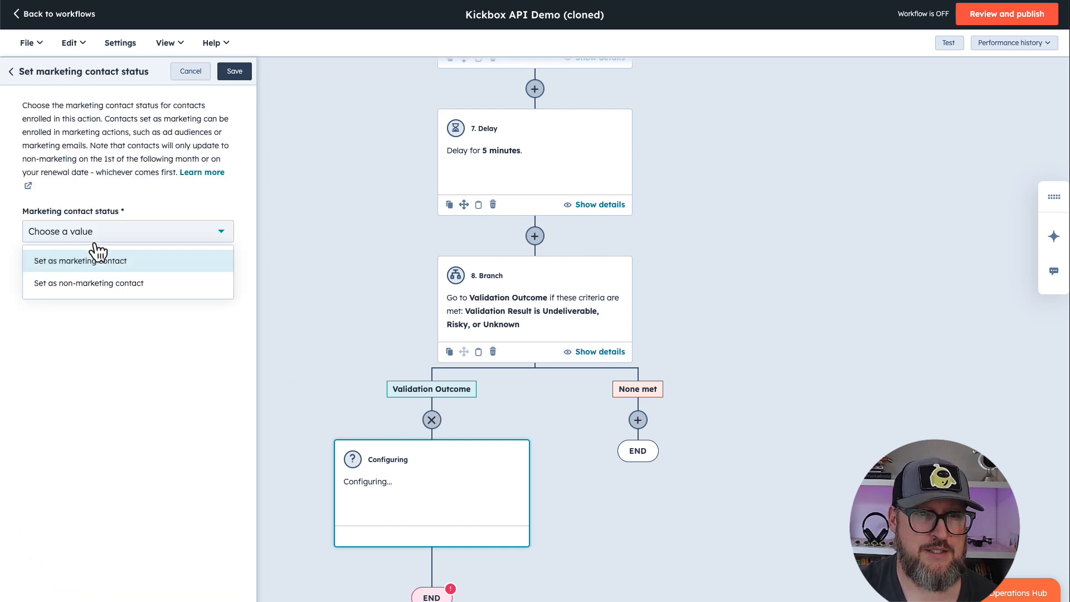
left_click(96, 284)
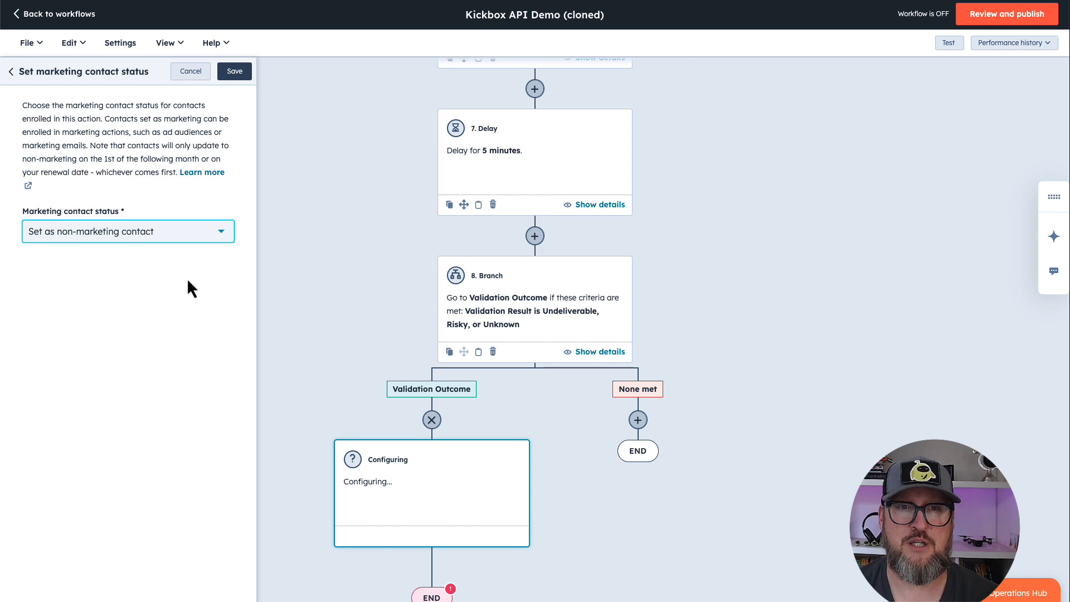
left_click(239, 73)
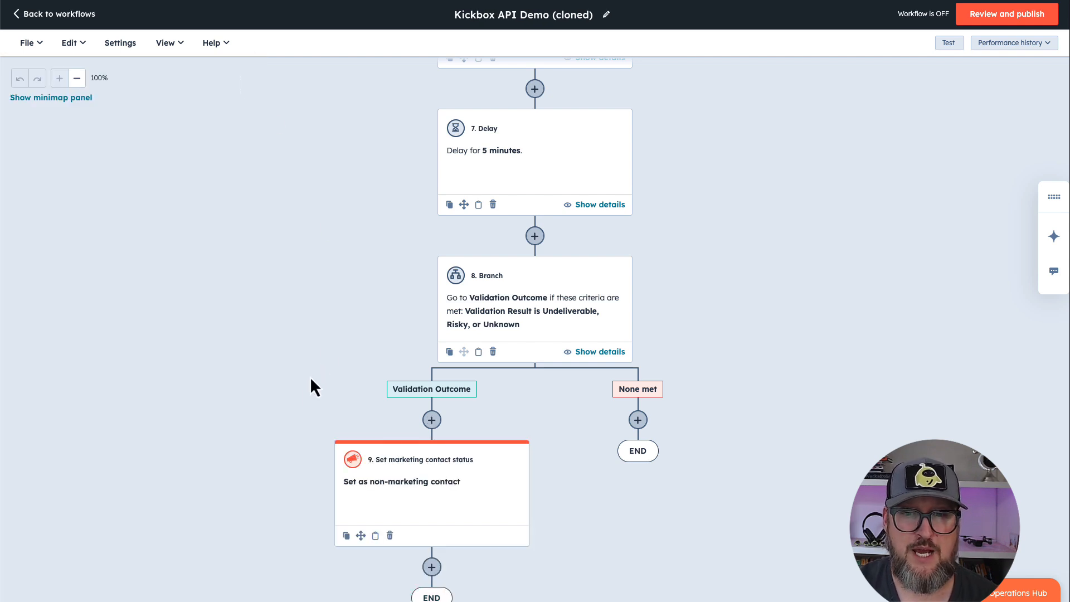
Start a new action after the marketing contact status action and look through the available Communications, CRM and Data ops actions
scroll(296, 414, "down", 2)
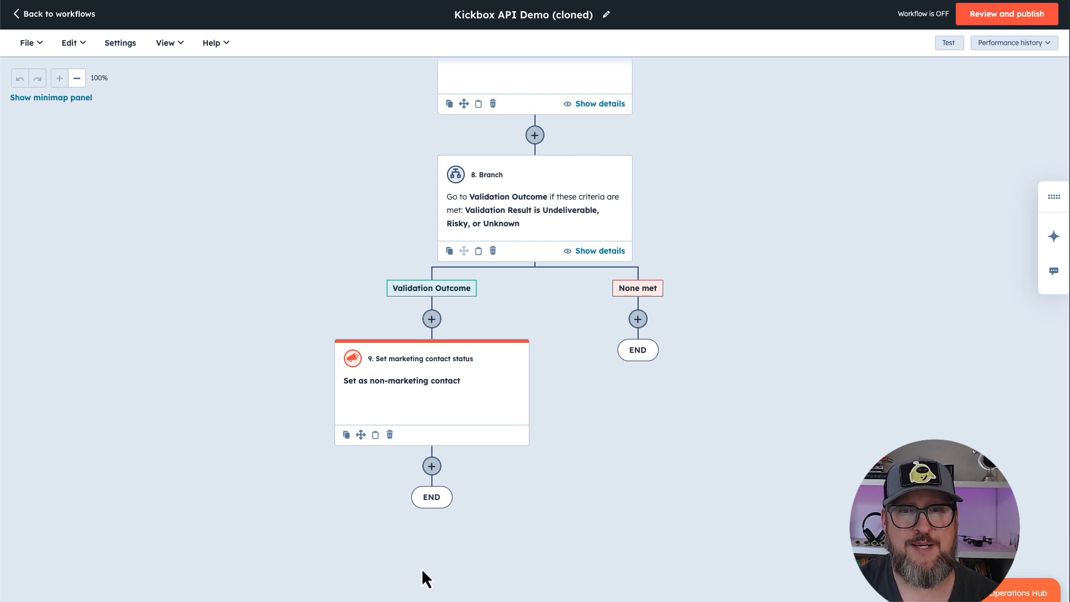
left_click(433, 467)
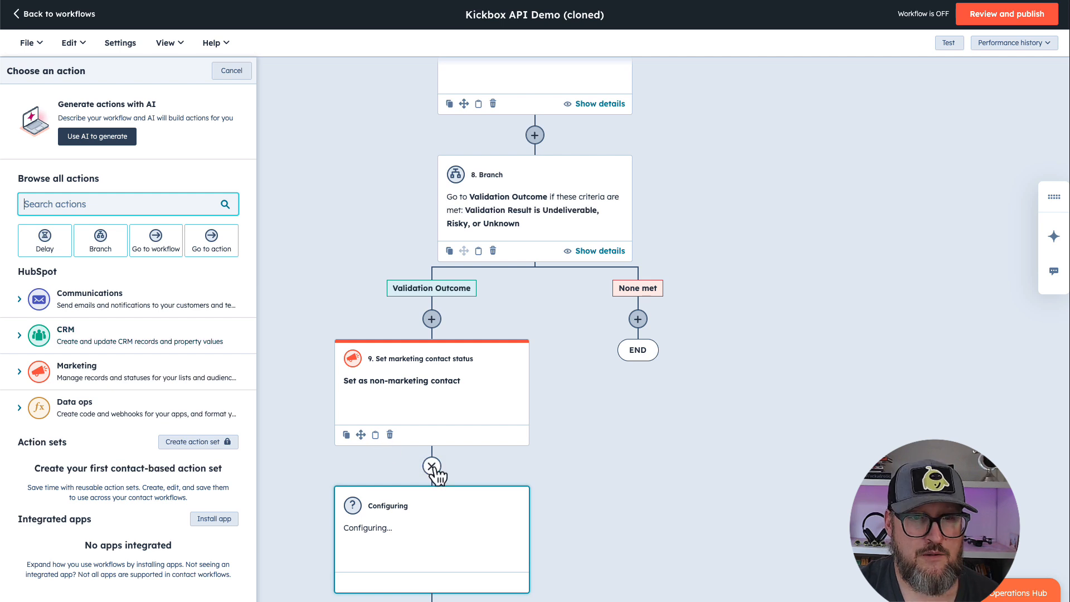
left_click(100, 301)
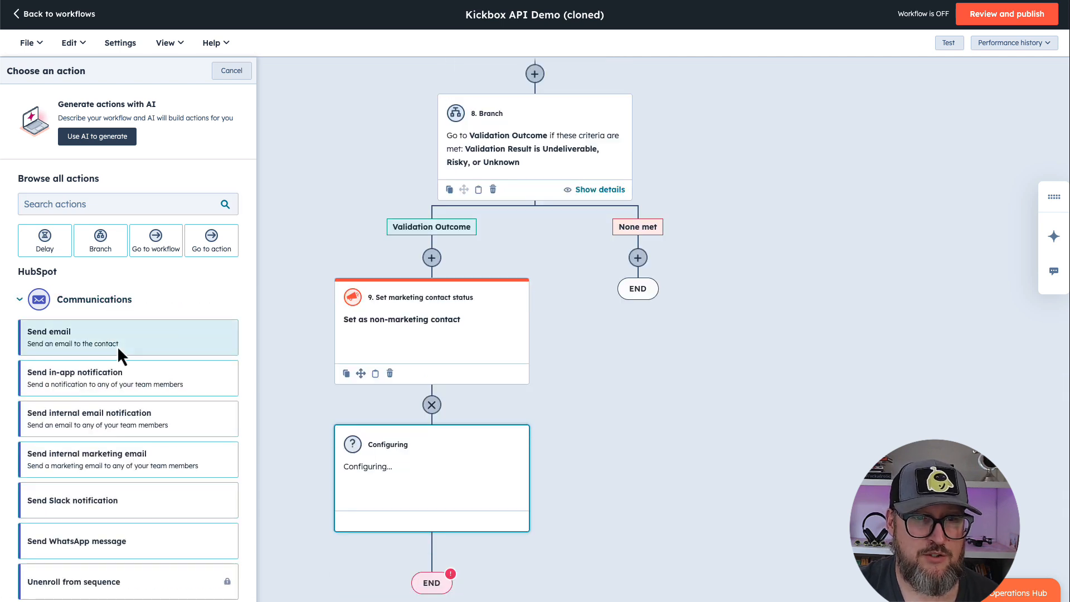
scroll(119, 411, "down", 2)
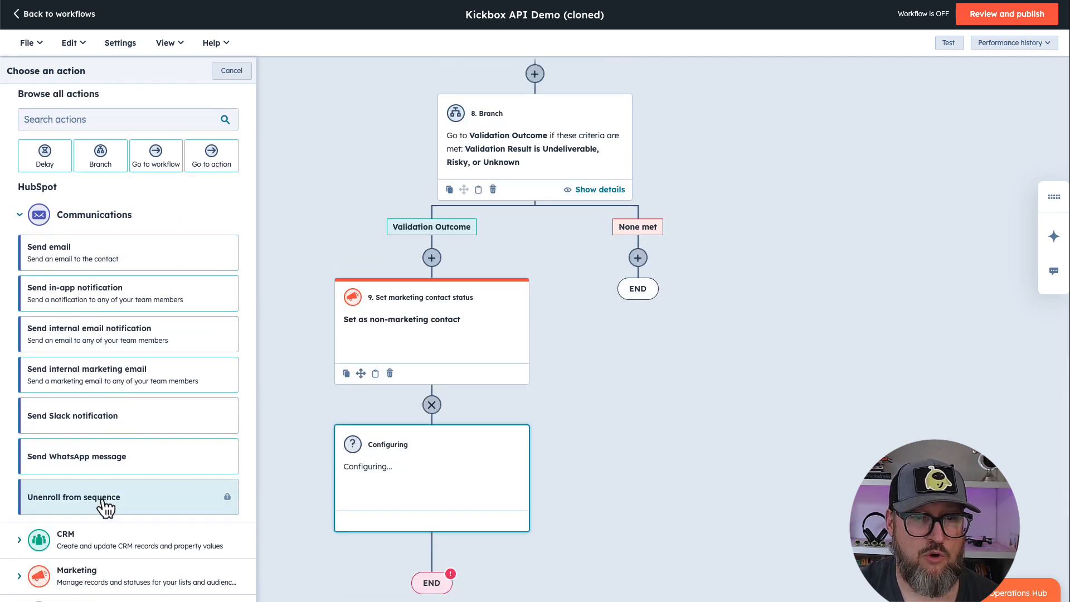
scroll(114, 407, "down", 5)
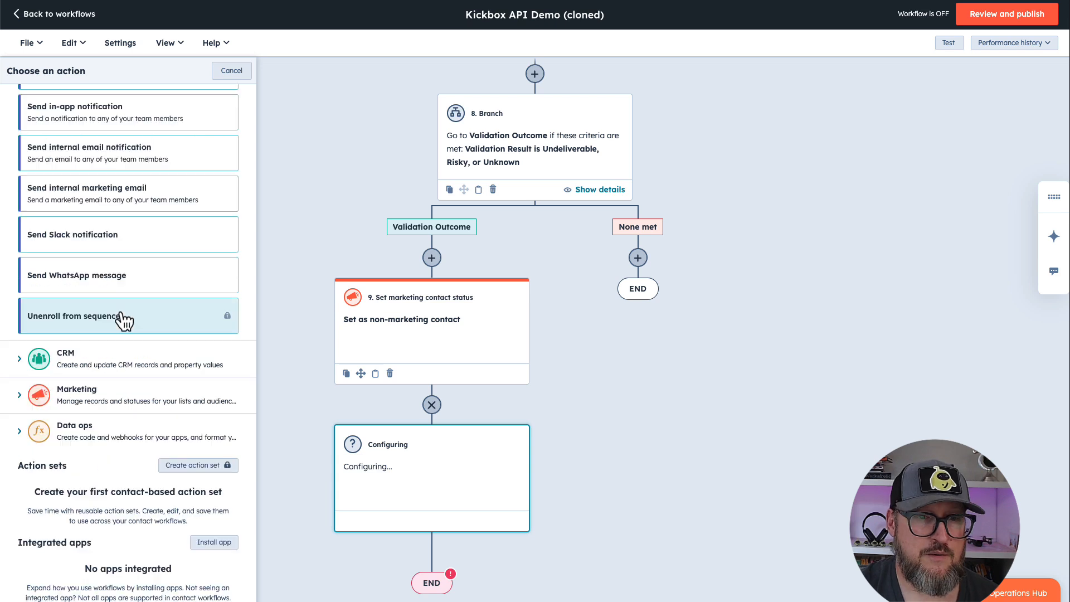
left_click(112, 361)
scroll(116, 434, "down", 3)
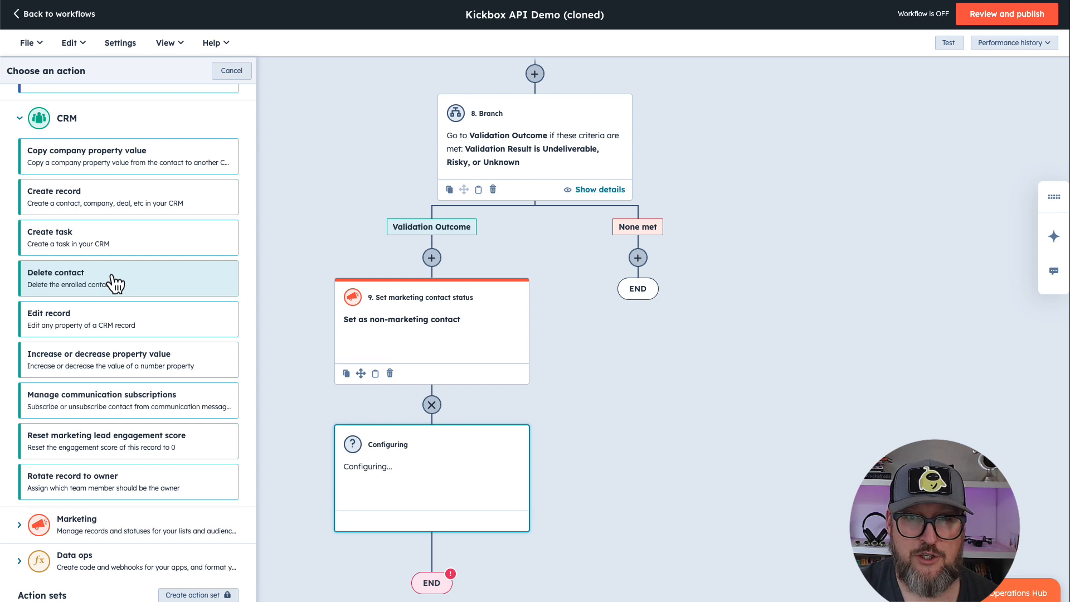
left_click(108, 561)
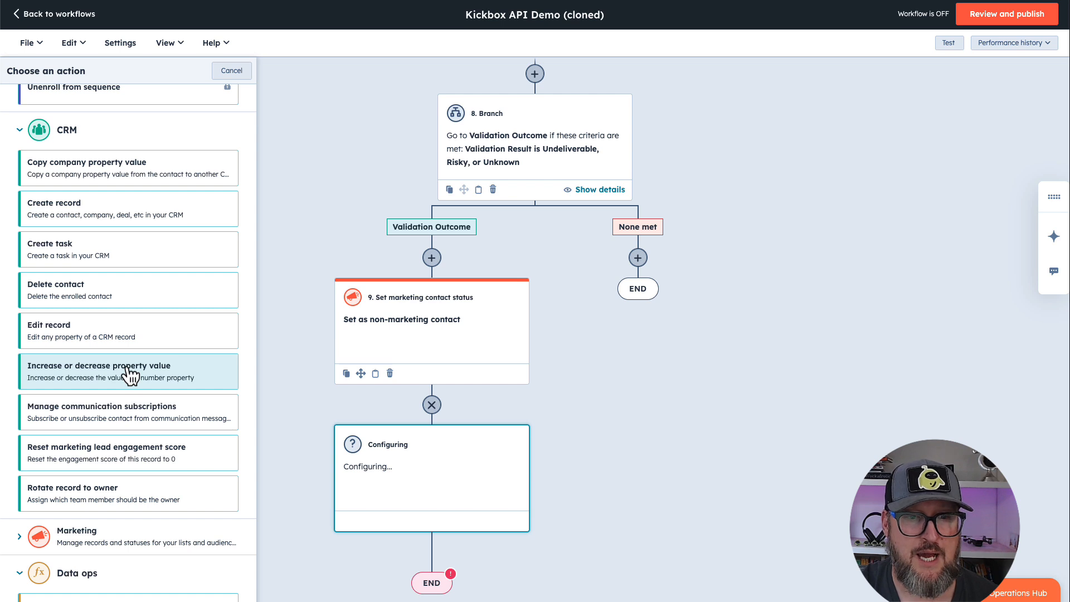
scroll(127, 438, "down", 3)
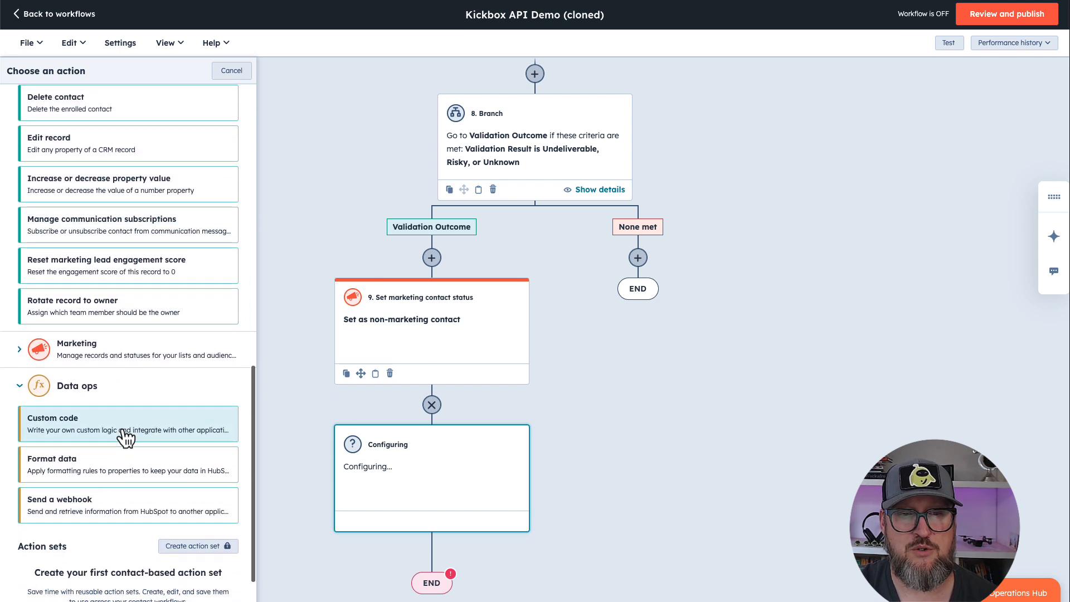
scroll(125, 439, "down", 2)
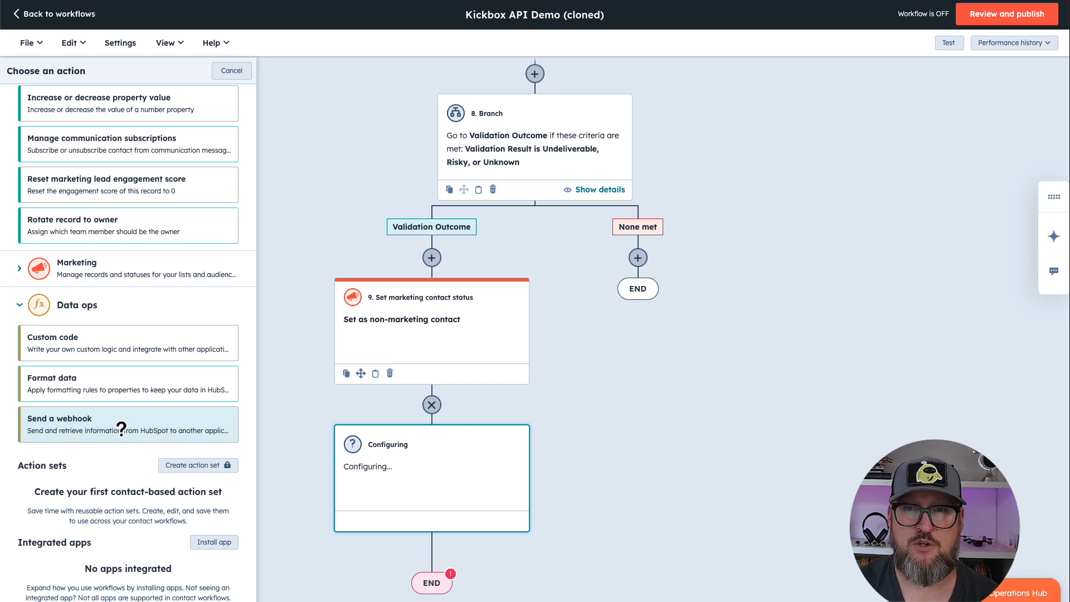
scroll(669, 294, "up", 15)
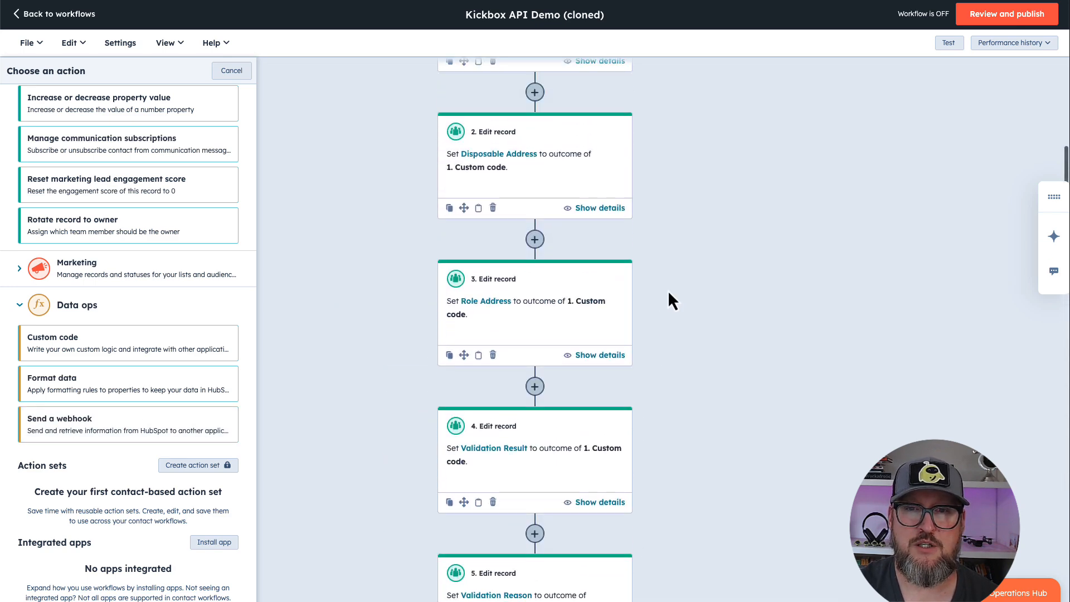
scroll(669, 293, "up", 5)
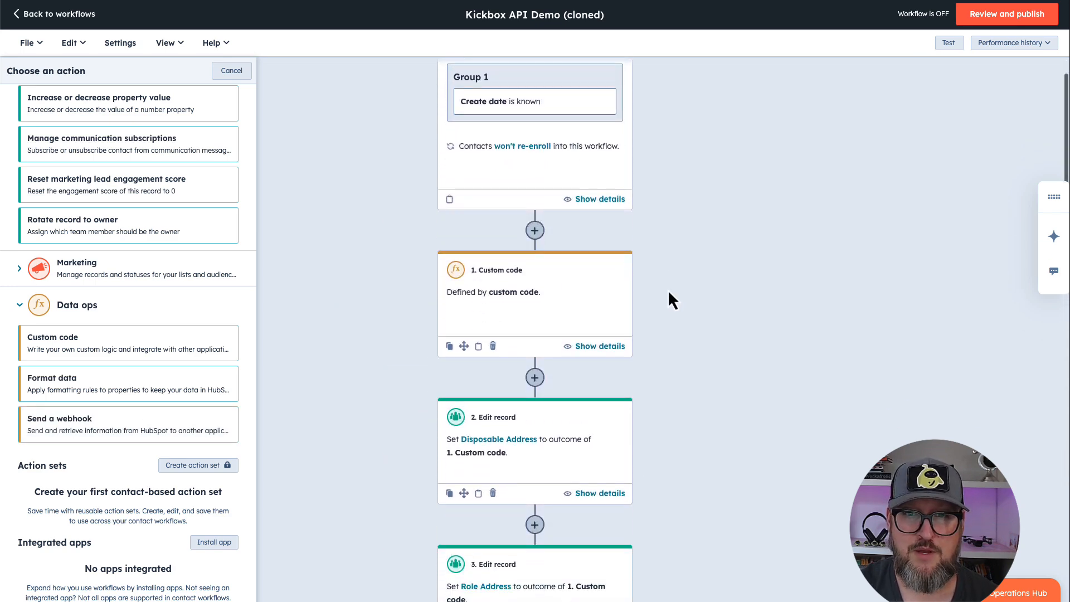
scroll(669, 292, "down", 10)
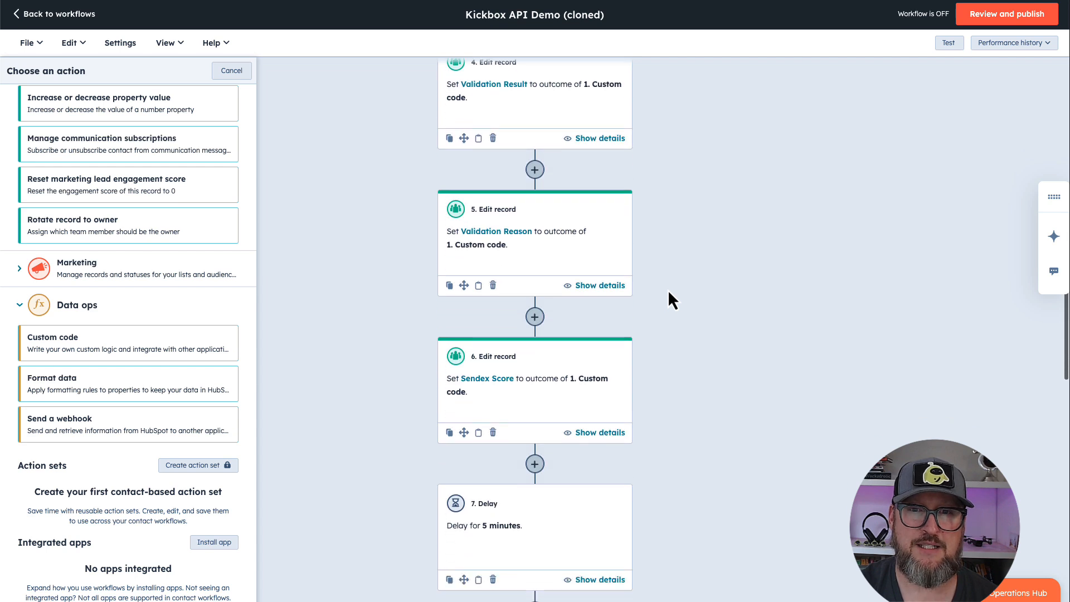
scroll(668, 293, "down", 10)
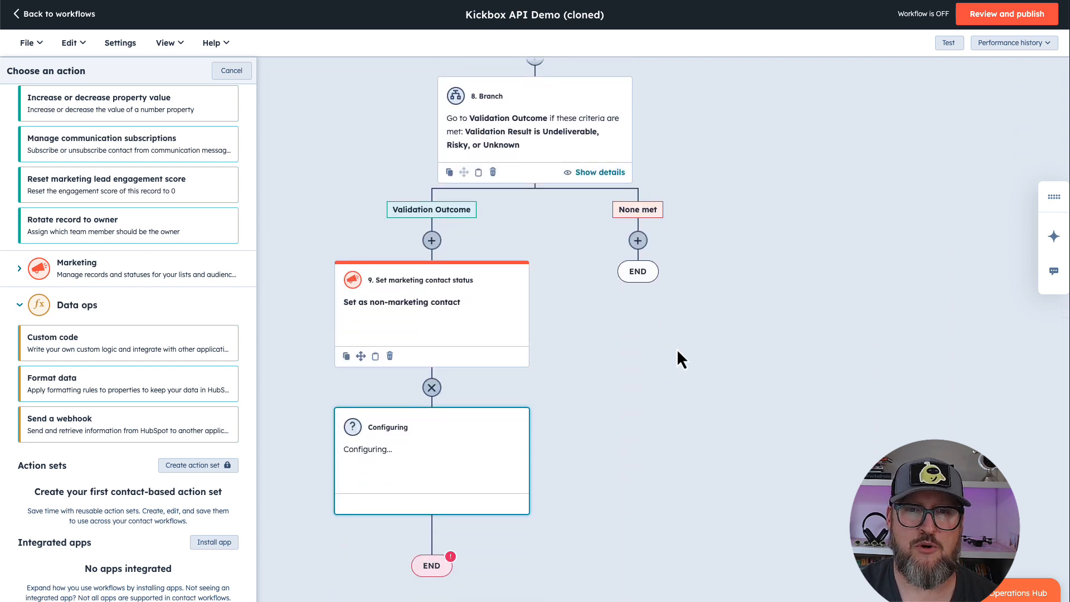